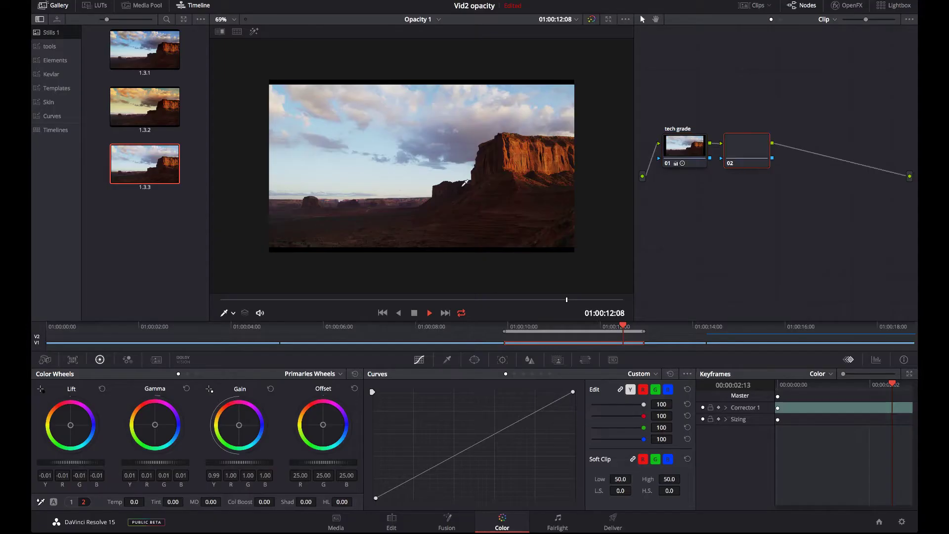
# Add a serial node after tech grade and warm it by pushing Gamma slightly and Gain strongly toward orange
pyautogui.hotkey('alt', 's')
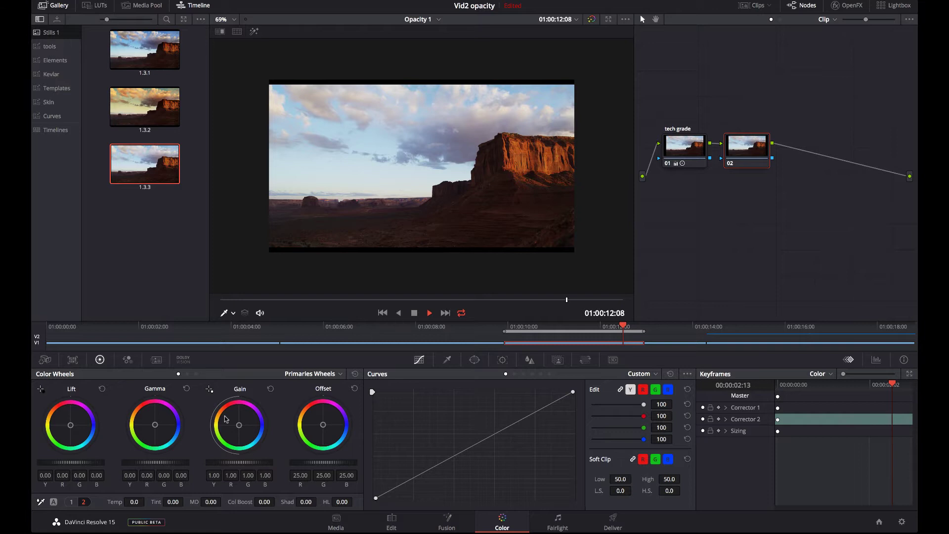
pyautogui.moveTo(226, 419); pyautogui.dragTo(230, 421)
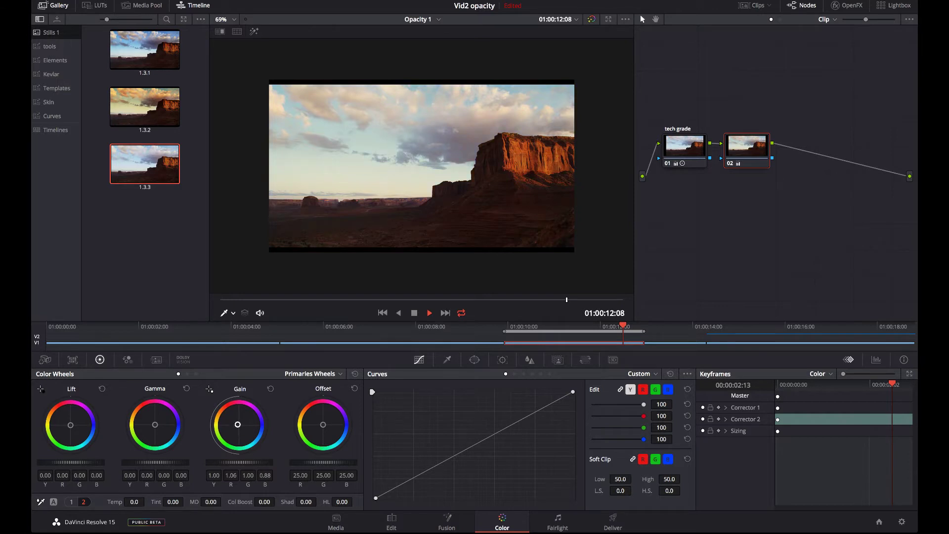
pyautogui.moveTo(155, 424); pyautogui.dragTo(152, 423)
pyautogui.moveTo(236, 424); pyautogui.dragTo(234, 421)
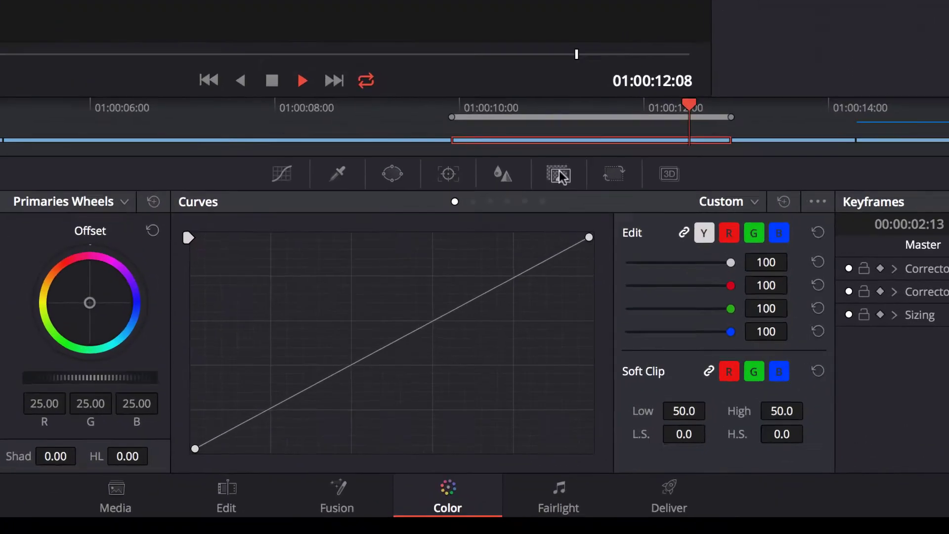
# Vary node 02's Key Output Gain to fade the warm grade, trying values such as 0.029 and 0.581
pyautogui.click(557, 360)
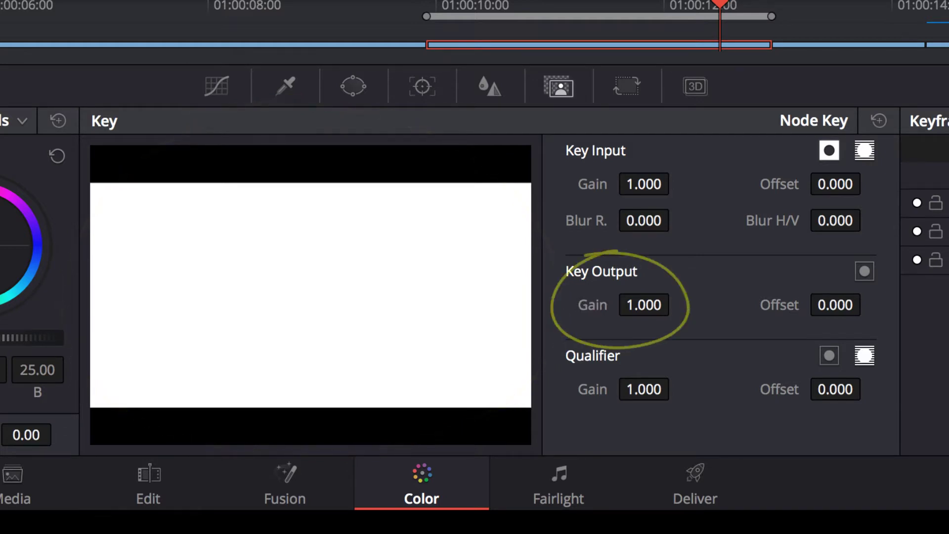
pyautogui.moveTo(593, 305); pyautogui.dragTo(499, 304)
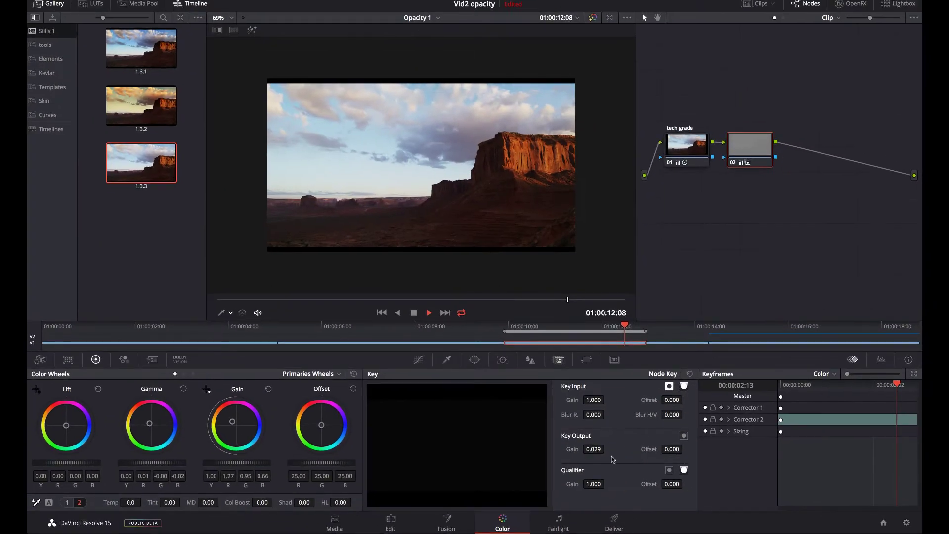
pyautogui.moveTo(571, 451)
pyautogui.mouseDown()
pyautogui.moveTo(583, 450)
pyautogui.moveTo(571, 449)
pyautogui.mouseUp()
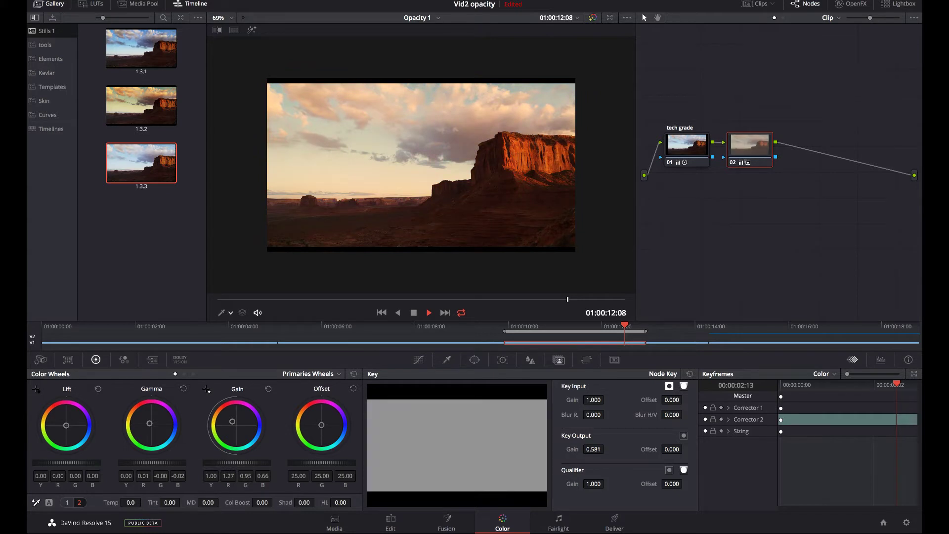
pyautogui.moveTo(569, 449); pyautogui.dragTo(582, 449)
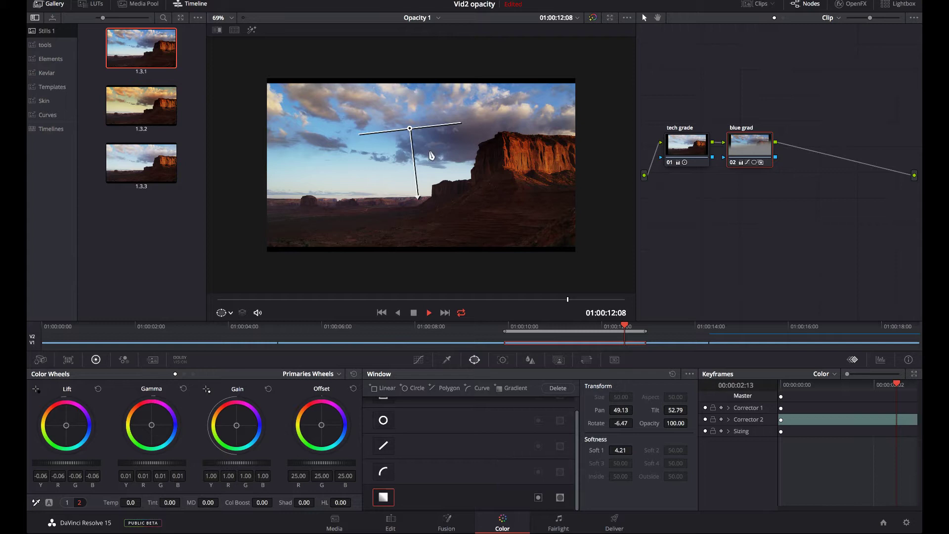
# Try raising the blue grad node's Key Output Offset through 0.172 and 0.215 up to 0.462
pyautogui.click(559, 359)
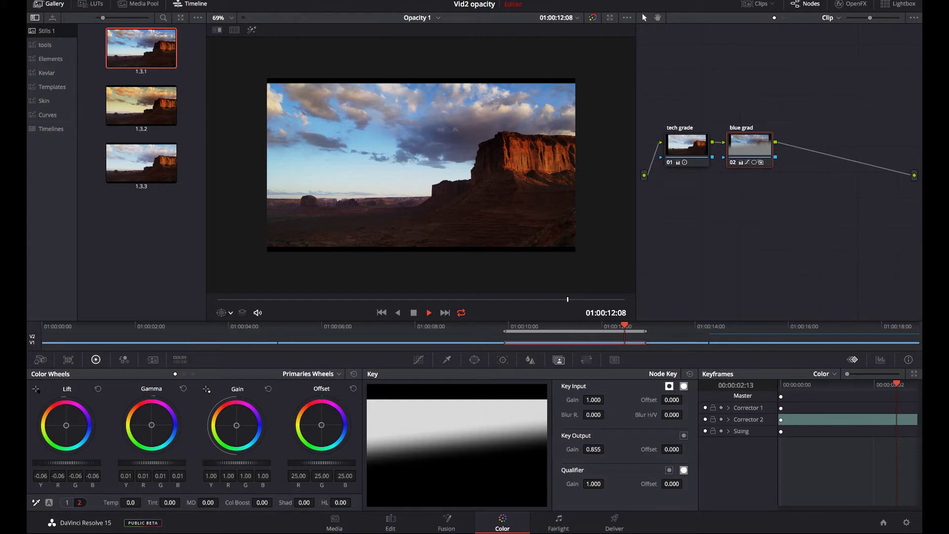
pyautogui.moveTo(642, 449); pyautogui.dragTo(685, 449)
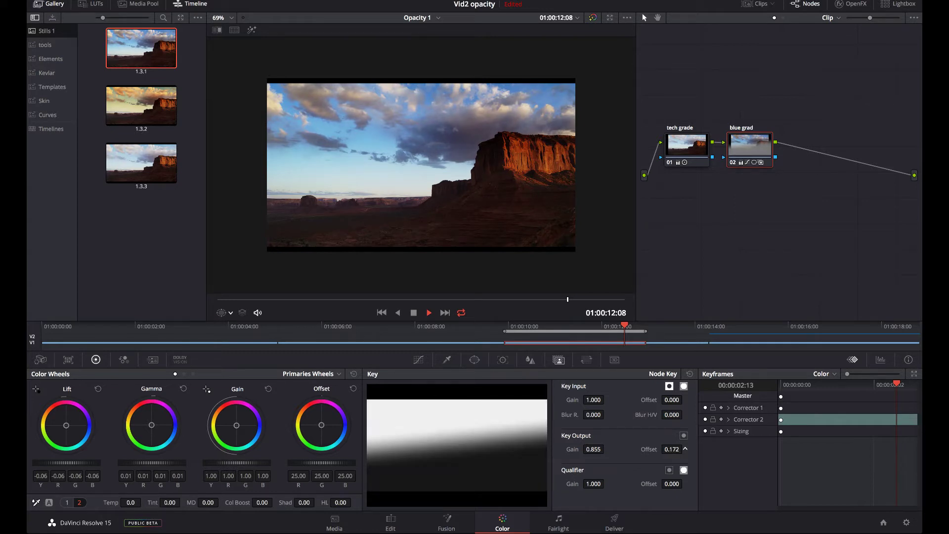
pyautogui.moveTo(685, 449); pyautogui.dragTo(685, 449)
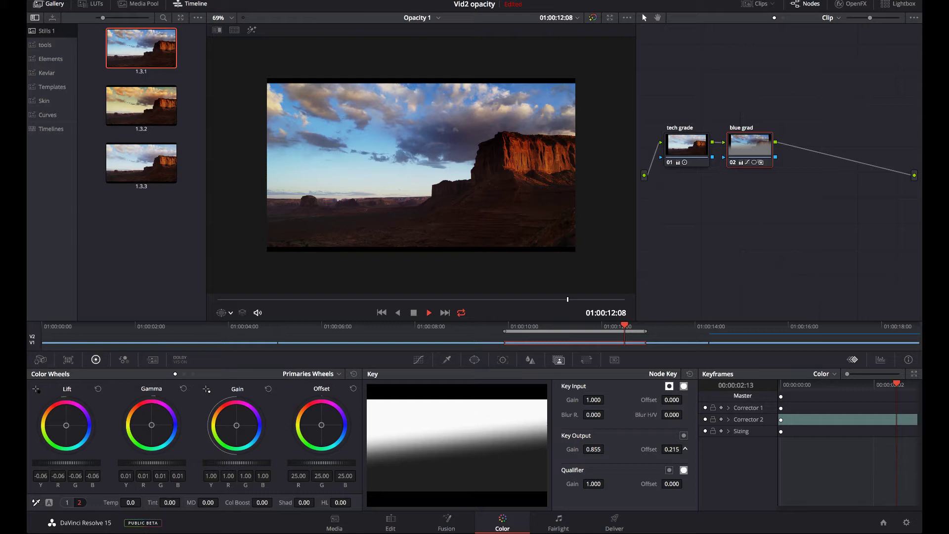
pyautogui.moveTo(685, 449); pyautogui.dragTo(538, 423)
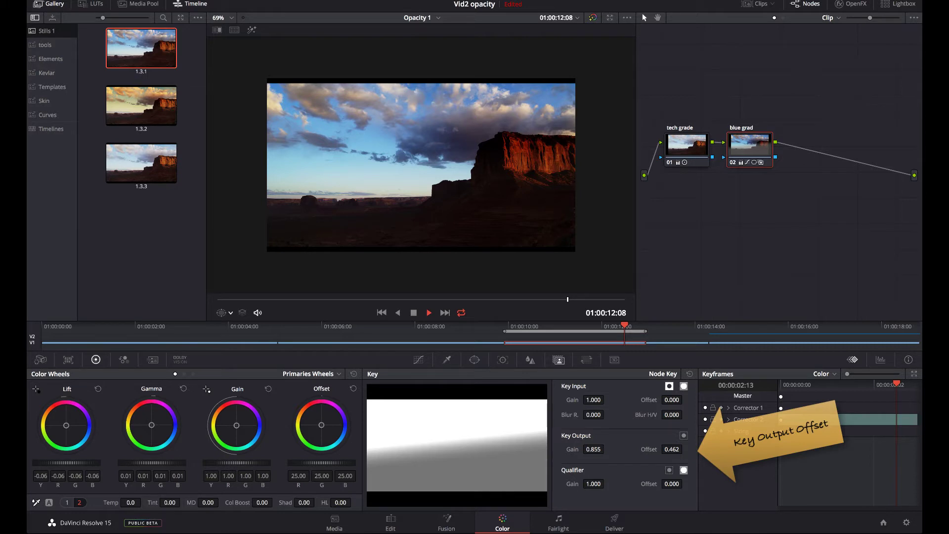
pyautogui.moveTo(671, 449); pyautogui.dragTo(651, 452)
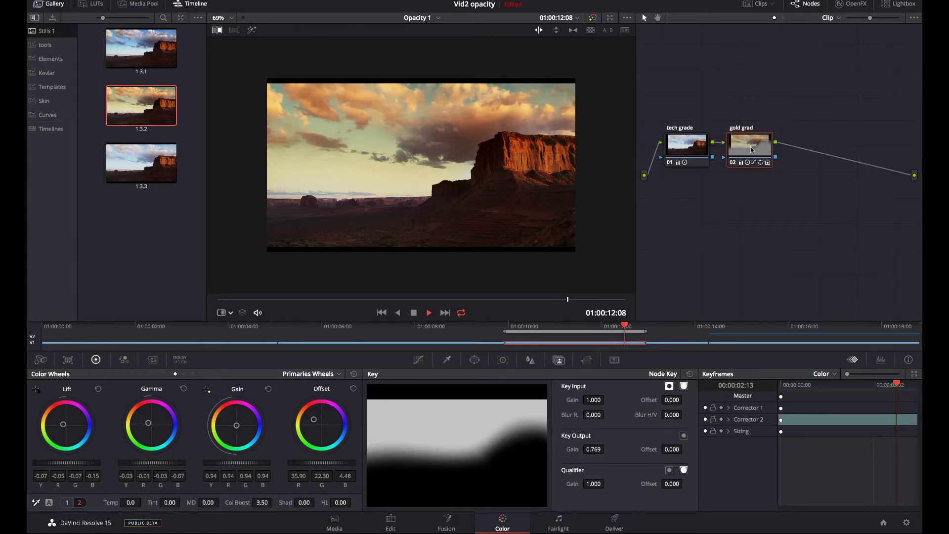
# Insert the blue grad node from still 1.3.1's node graph between tech grade and gold grad, and turn off the reference wipe
pyautogui.moveTo(750, 147); pyautogui.dragTo(852, 147)
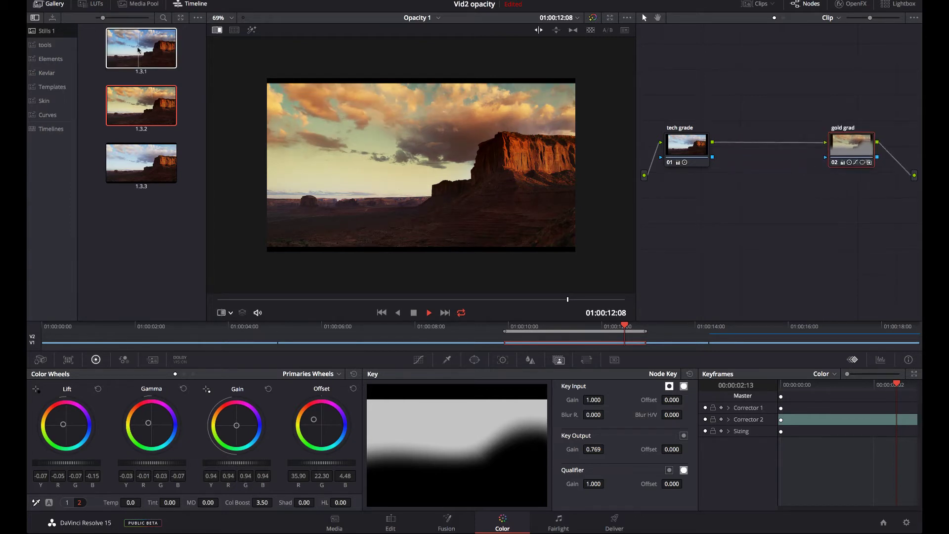
pyautogui.rightClick(138, 49)
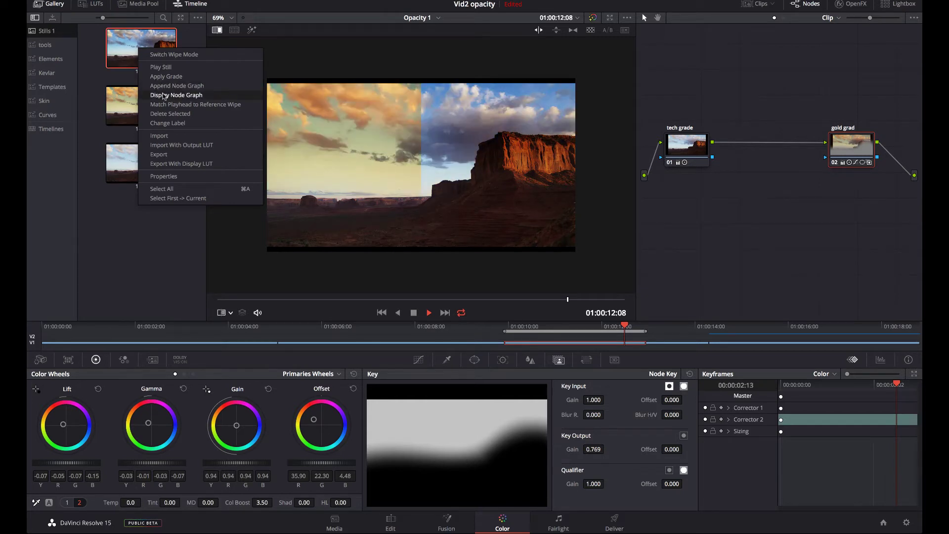
pyautogui.click(163, 96)
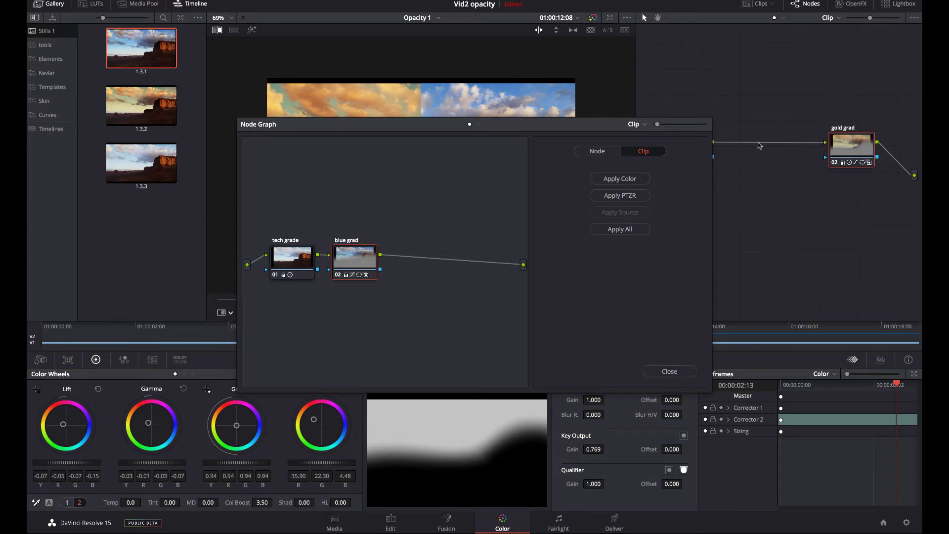
pyautogui.moveTo(354, 257); pyautogui.dragTo(759, 143)
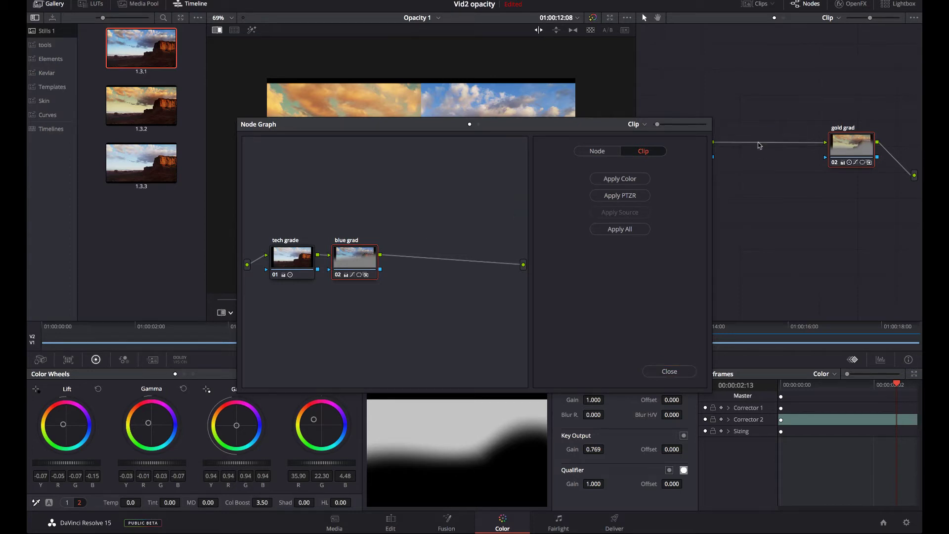
pyautogui.click(662, 374)
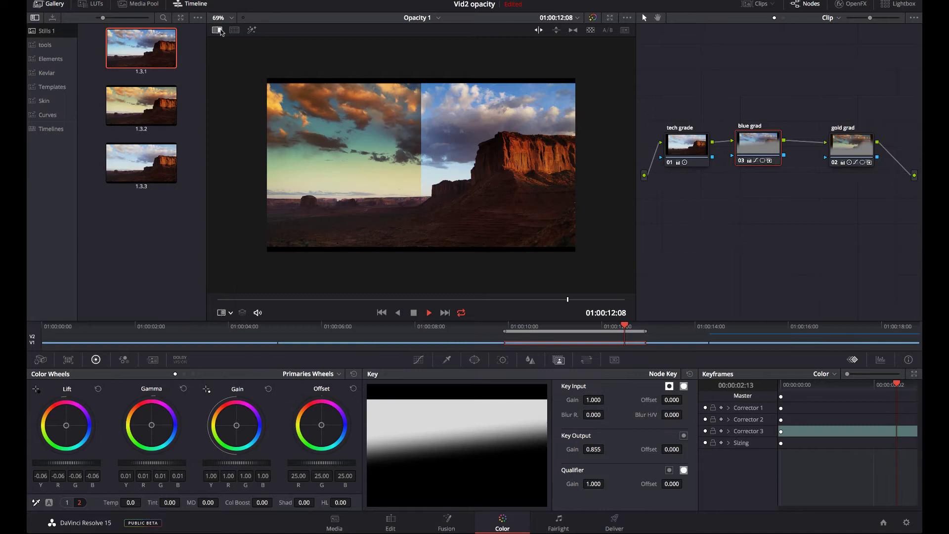
pyautogui.click(218, 30)
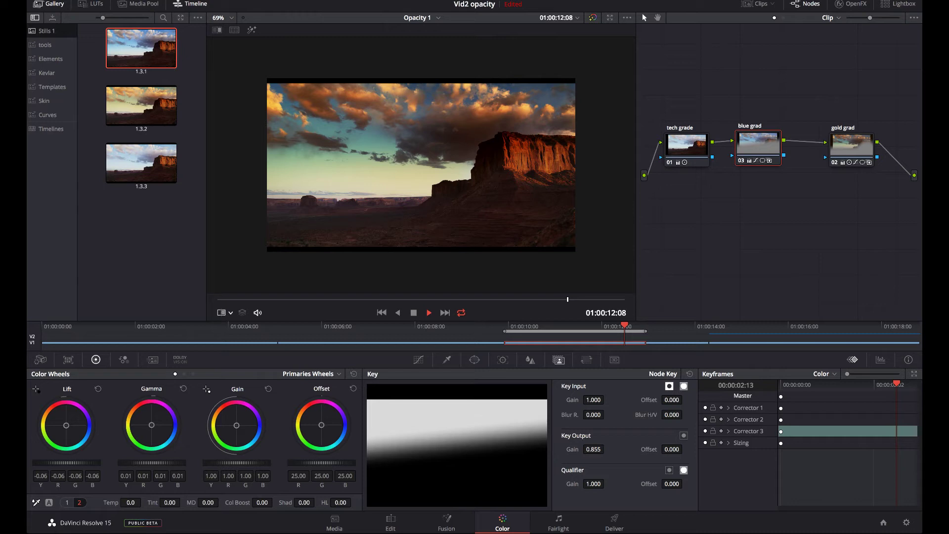
# Set the gold grad node's Key Output Gain to 0
pyautogui.click(851, 147)
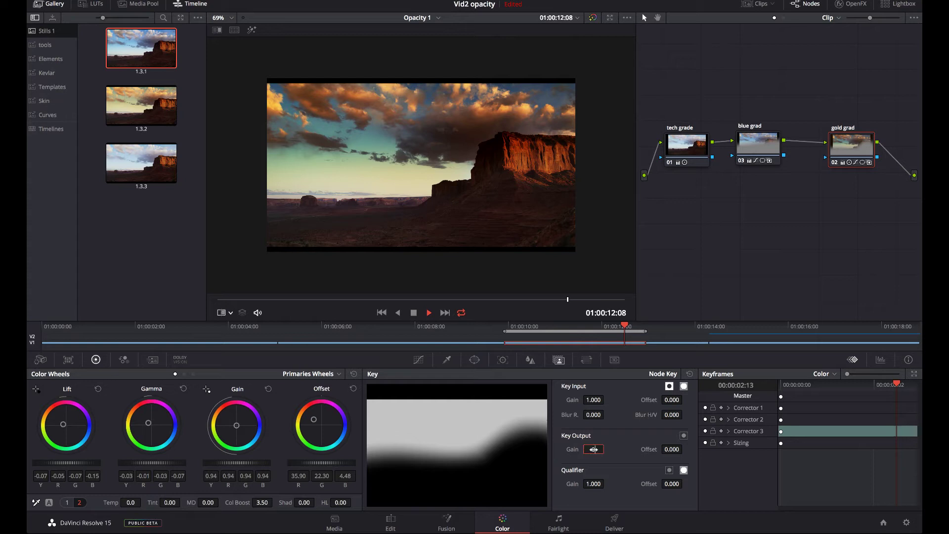
pyautogui.moveTo(593, 449); pyautogui.dragTo(594, 449)
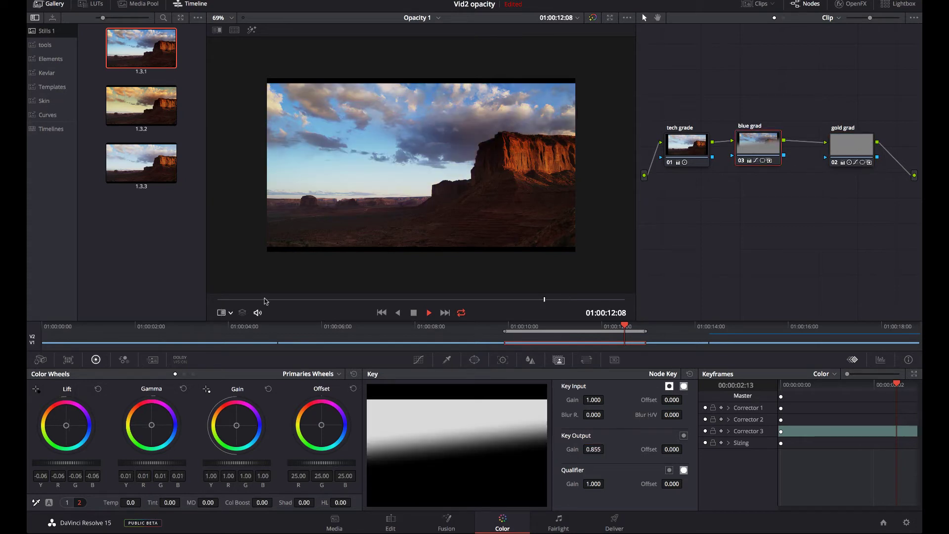
# Keyframe the blue grad node's Key Output Gain from 0.853 at 01:00:10:02 down to 0 at 01:00:11:14
pyautogui.press('Left')
pyautogui.press('Left')
pyautogui.moveTo(263, 300); pyautogui.dragTo(262, 300)
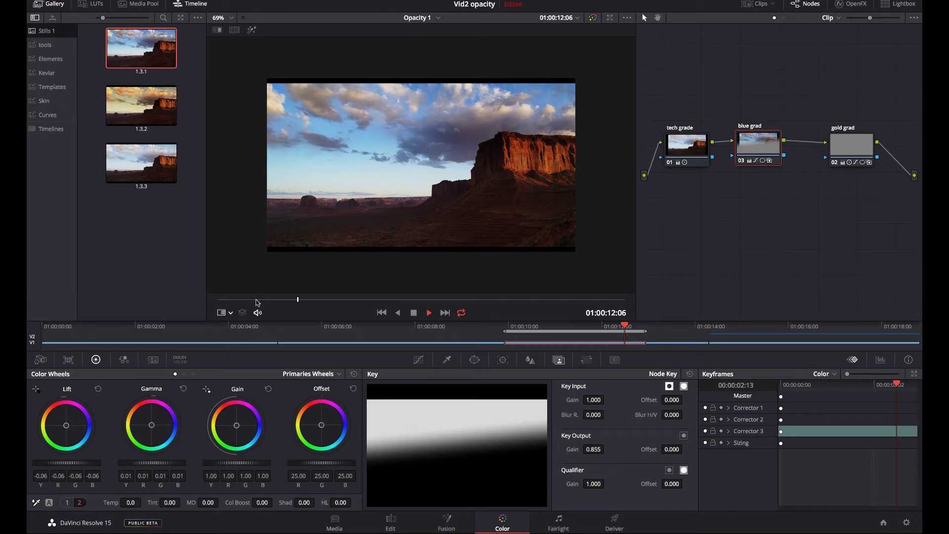
pyautogui.press('Left')
pyautogui.press('Left')
pyautogui.press('Left')
pyautogui.press('Left')
pyautogui.press('Left')
pyautogui.press('Left')
pyautogui.press('Left')
pyautogui.press('Left')
pyautogui.press('Left')
pyautogui.press('Left')
pyautogui.press('Left')
pyautogui.press('Left')
pyautogui.press('Left')
pyautogui.press('Left')
pyautogui.press('Left')
pyautogui.press('Left')
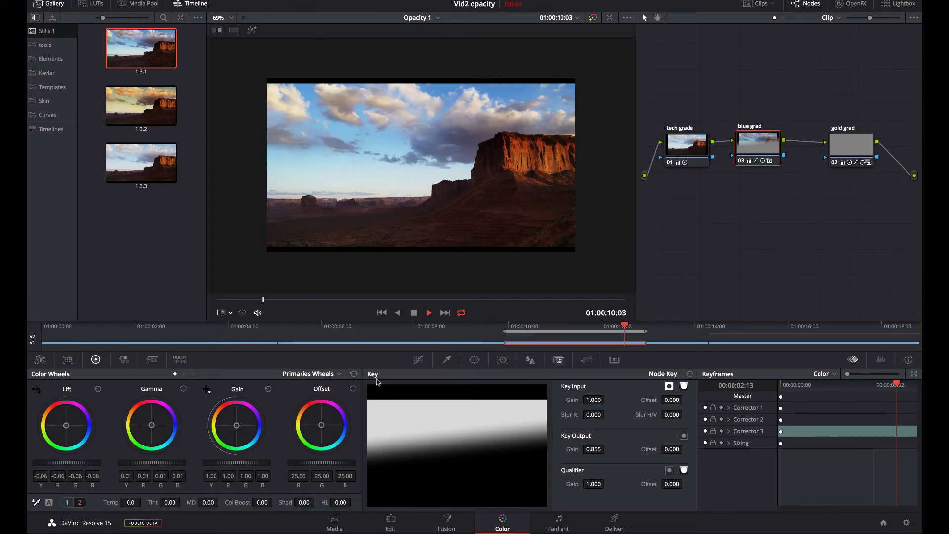
pyautogui.press('space')
pyautogui.click(721, 431)
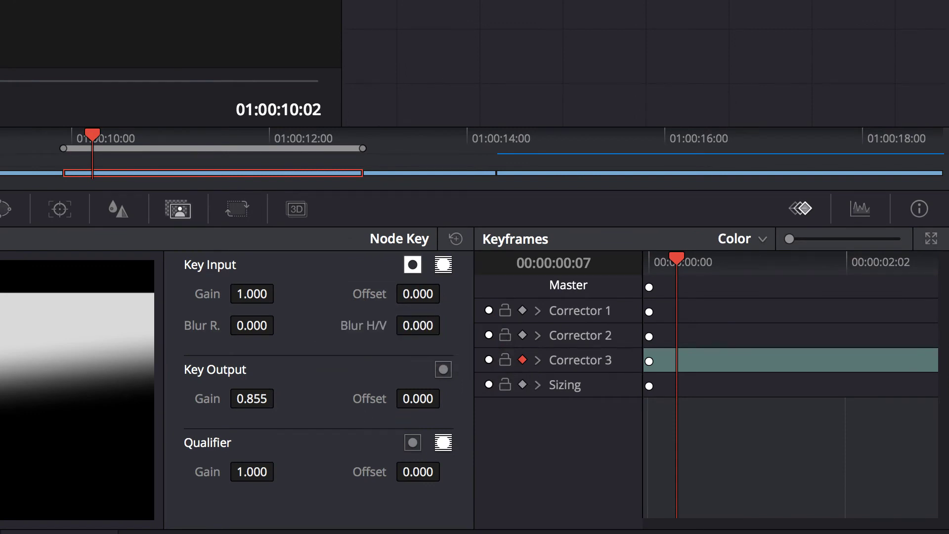
pyautogui.moveTo(258, 400); pyautogui.dragTo(280, 398)
pyautogui.click(822, 258)
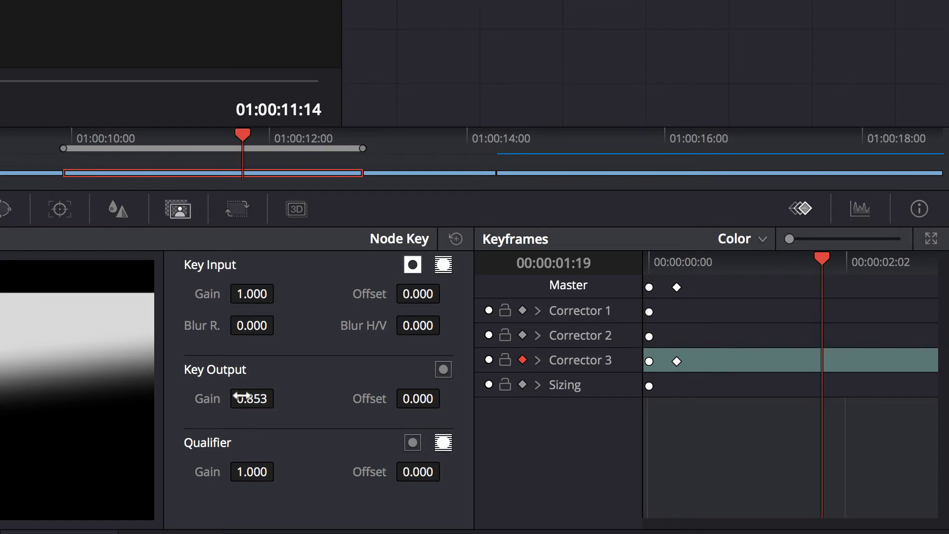
pyautogui.moveTo(252, 399); pyautogui.dragTo(252, 399)
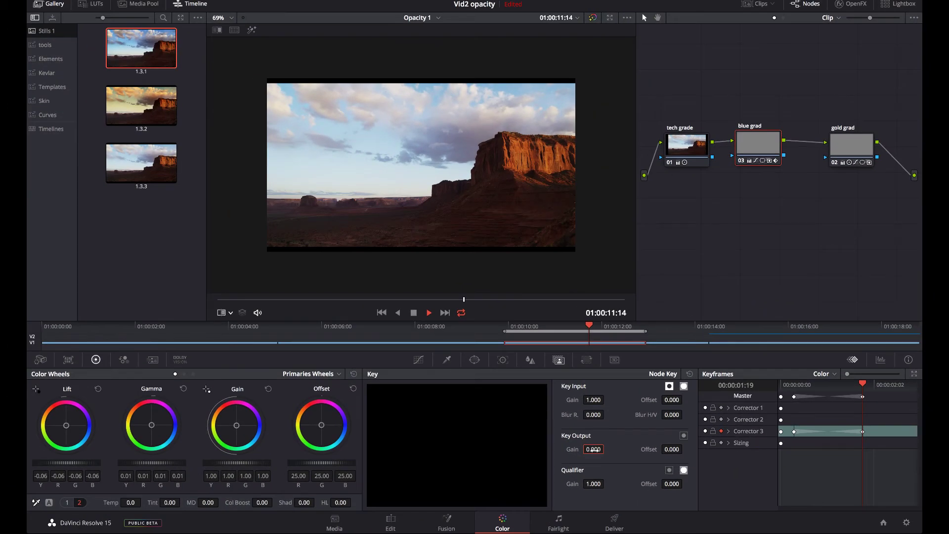
# Keyframe the gold grad node's Key Output Gain from 0 at 01:00:10:17 up to 1.000 at 01:00:12:05
pyautogui.click(848, 145)
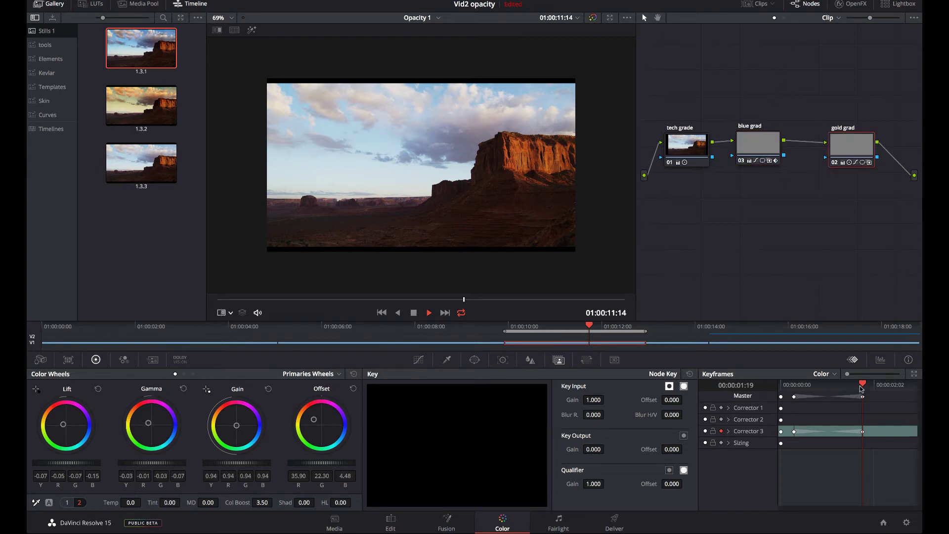
pyautogui.moveTo(861, 383); pyautogui.dragTo(818, 385)
pyautogui.click(819, 385)
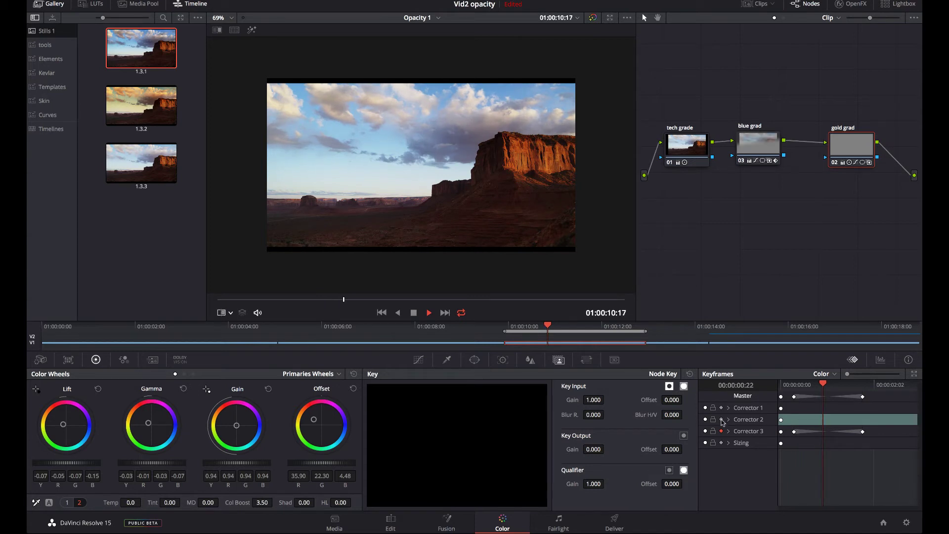
pyautogui.click(721, 419)
pyautogui.moveTo(599, 448); pyautogui.dragTo(597, 448)
pyautogui.click(550, 300)
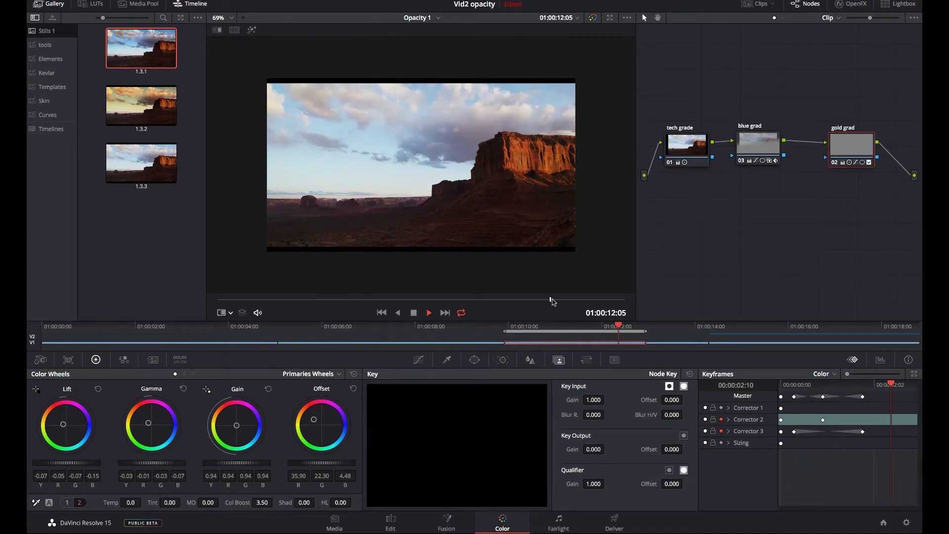
pyautogui.doubleClick(570, 449)
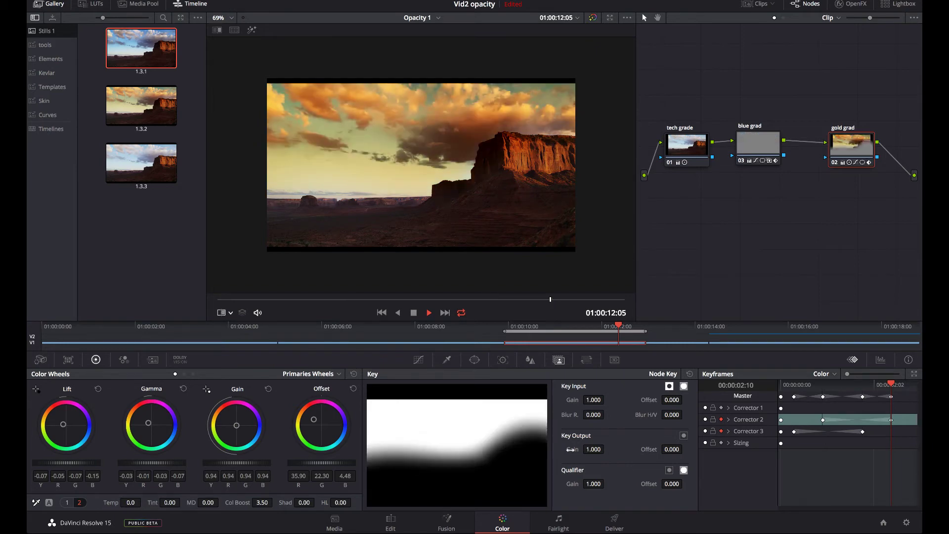
# Turn off automatic keyframing for Corrector 3 and set the blue grad node's Key Output Gain to 0.428
pyautogui.click(721, 431)
pyautogui.click(746, 157)
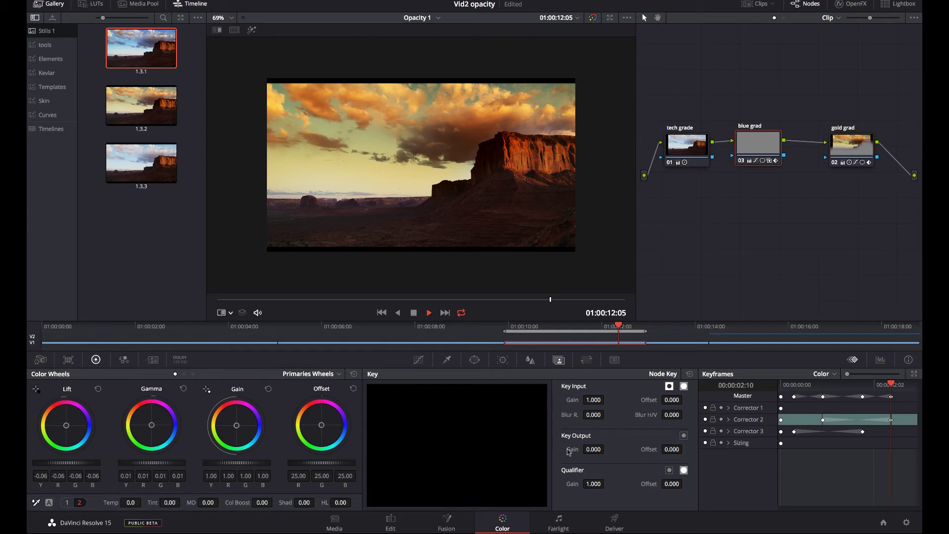
pyautogui.moveTo(568, 452); pyautogui.dragTo(518, 452)
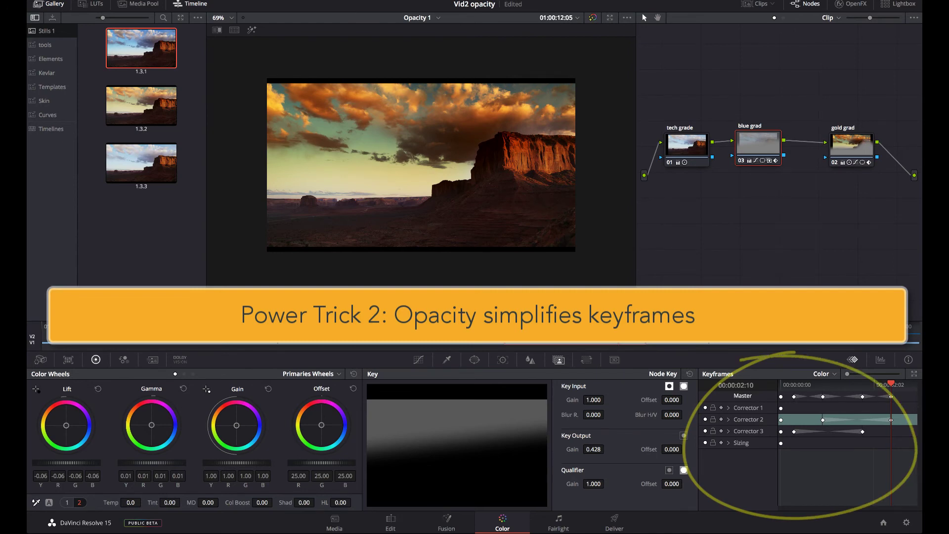
# On the cowboy clip, add the Bleach Hard grade from the Kevlar stills album after the tech grade node
pyautogui.click(659, 343)
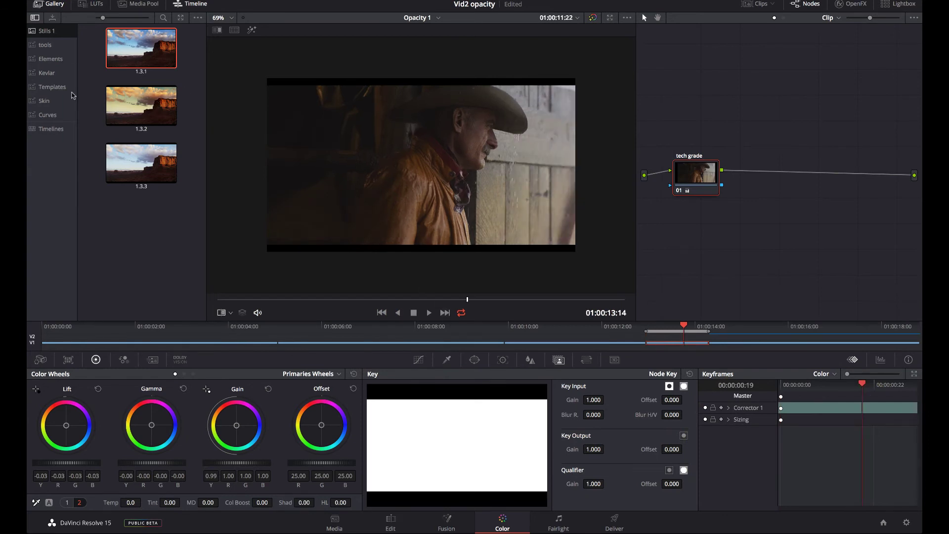
pyautogui.click(45, 73)
pyautogui.moveTo(111, 107); pyautogui.dragTo(754, 213)
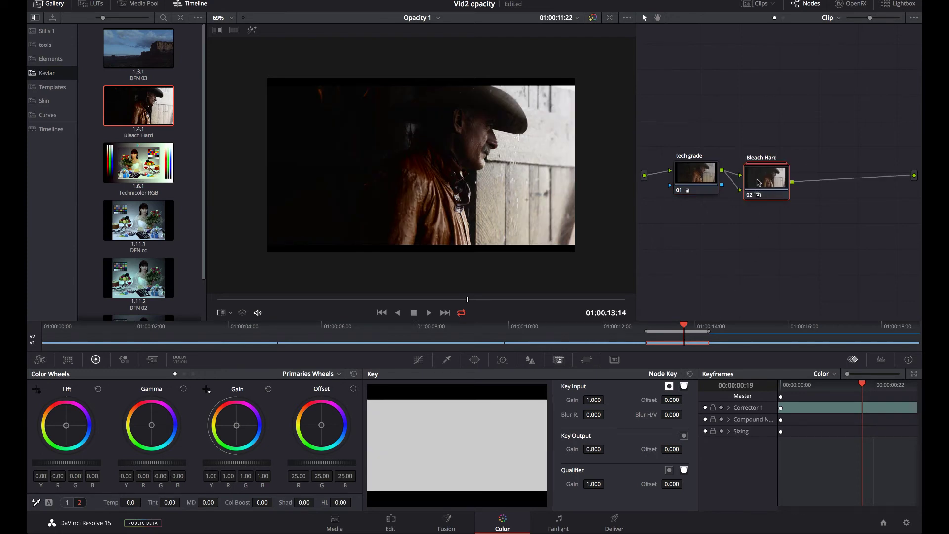
# Open the Bleach Hard compound node and select both of its corrector nodes together with the Layer Mixer
pyautogui.rightClick(758, 182)
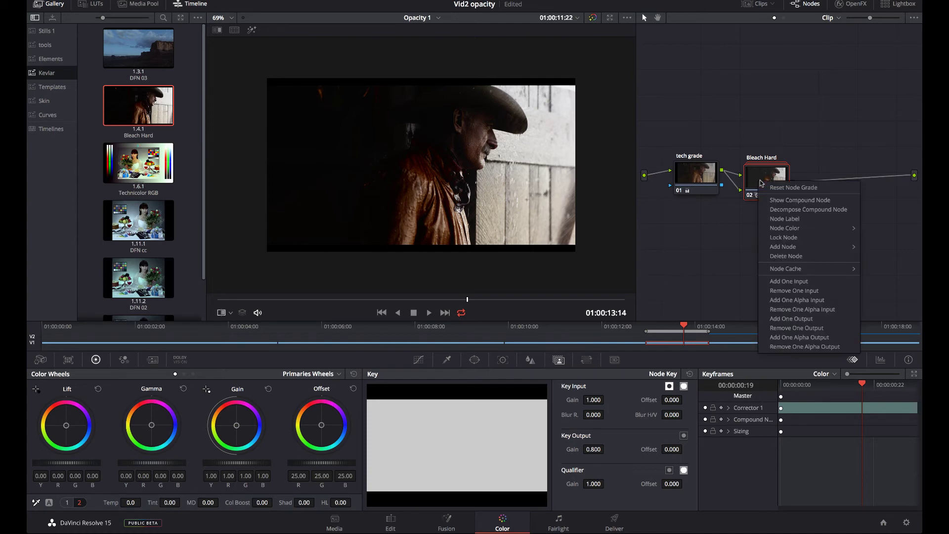
pyautogui.click(780, 200)
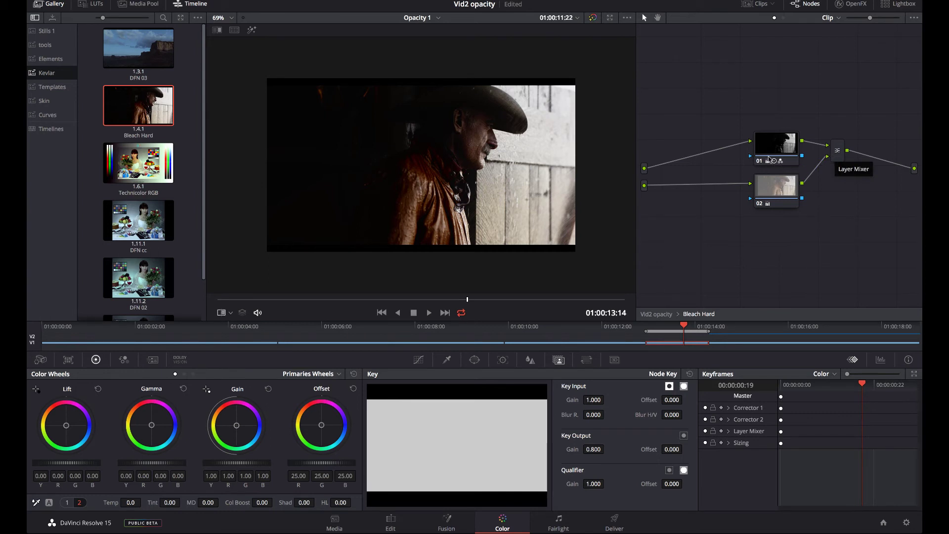
pyautogui.moveTo(702, 90); pyautogui.dragTo(869, 237)
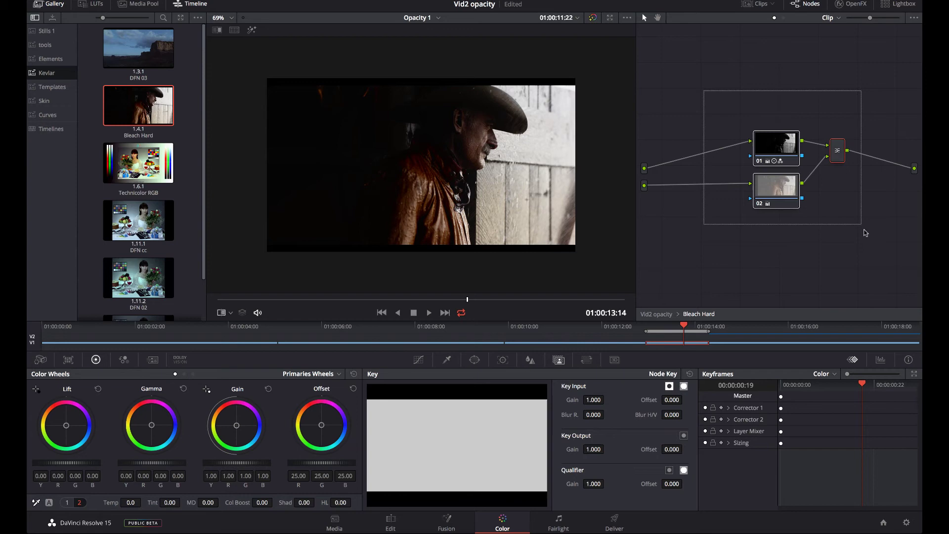
# Nest the selected correctors and Layer Mixer in a compound node, then reduce the Key Output Gain of the outer Bleach Hard node
pyautogui.rightClick(783, 196)
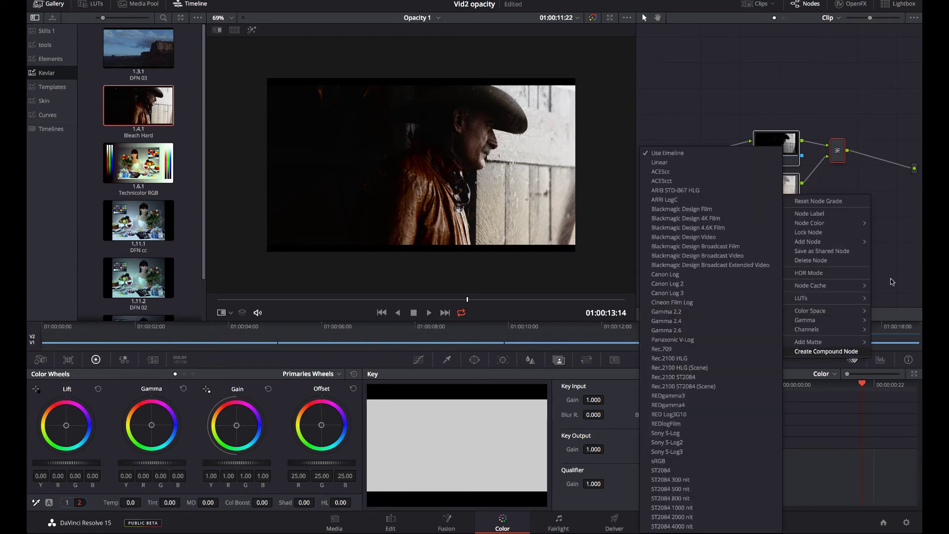
pyautogui.click(817, 354)
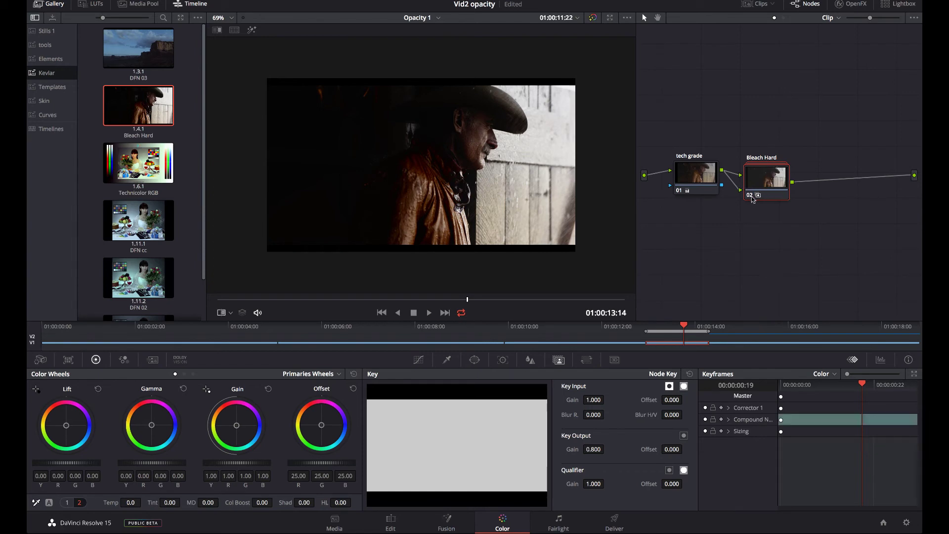
pyautogui.moveTo(749, 197); pyautogui.dragTo(754, 186)
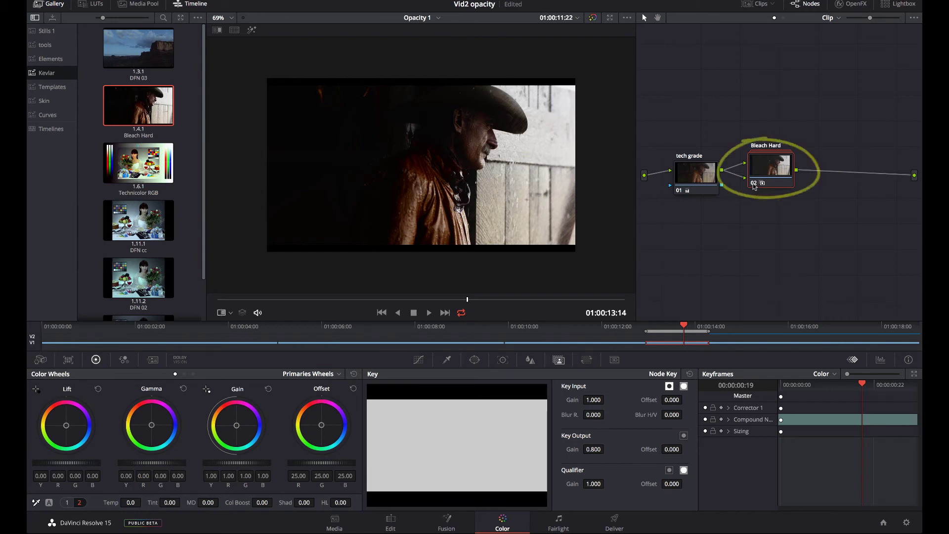
pyautogui.click(753, 184)
pyautogui.click(753, 184)
pyautogui.moveTo(593, 450); pyautogui.dragTo(576, 449)
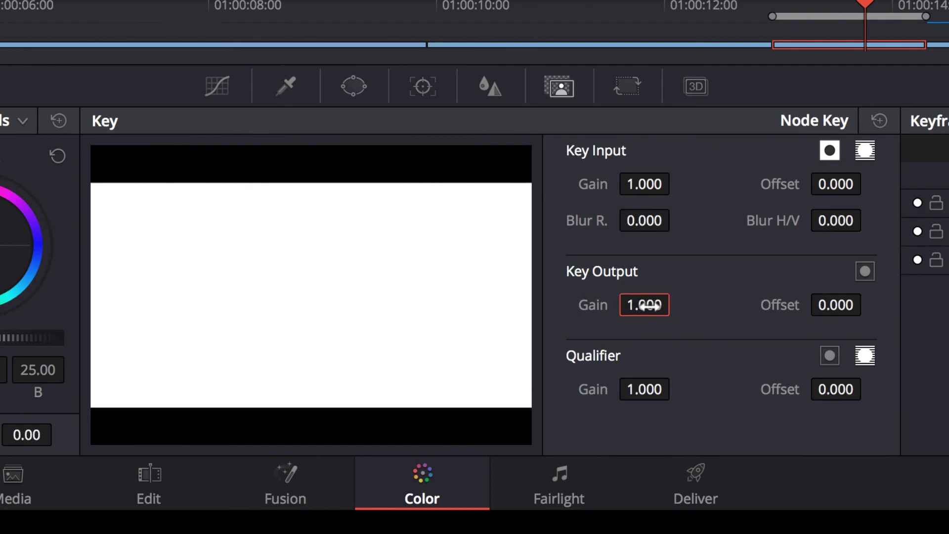
# Set the Key Output Gain of the new node after tech grade to 0.700 and label the node bleach
pyautogui.moveTo(644, 305); pyautogui.dragTo(637, 305)
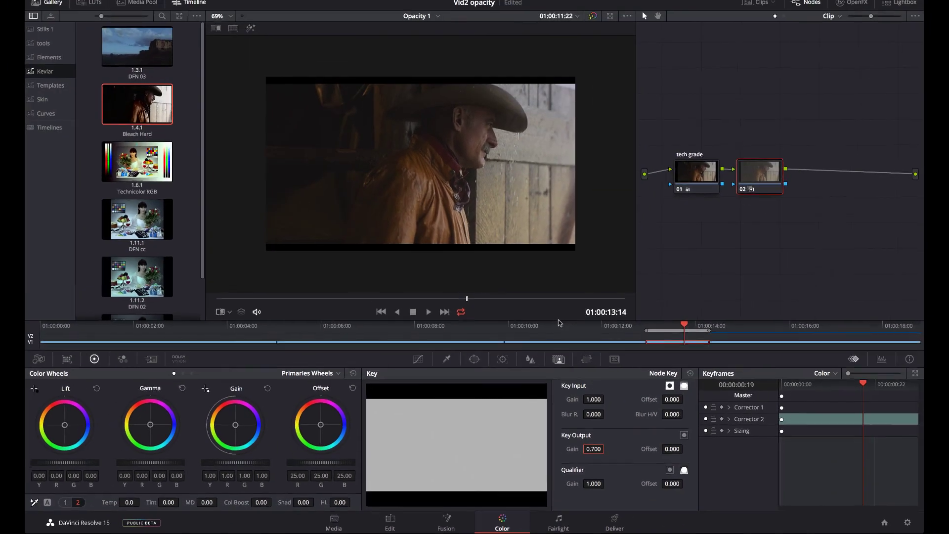
pyautogui.rightClick(760, 172)
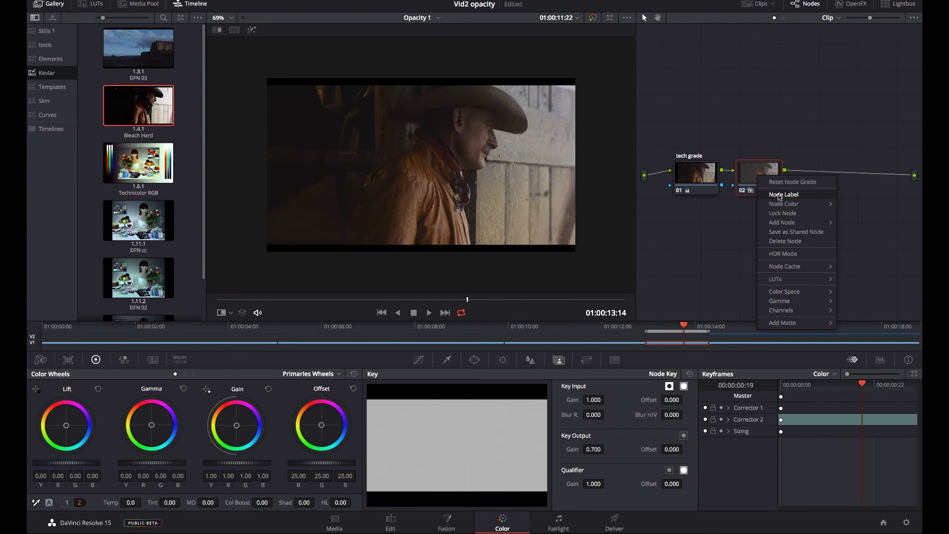
pyautogui.click(775, 194)
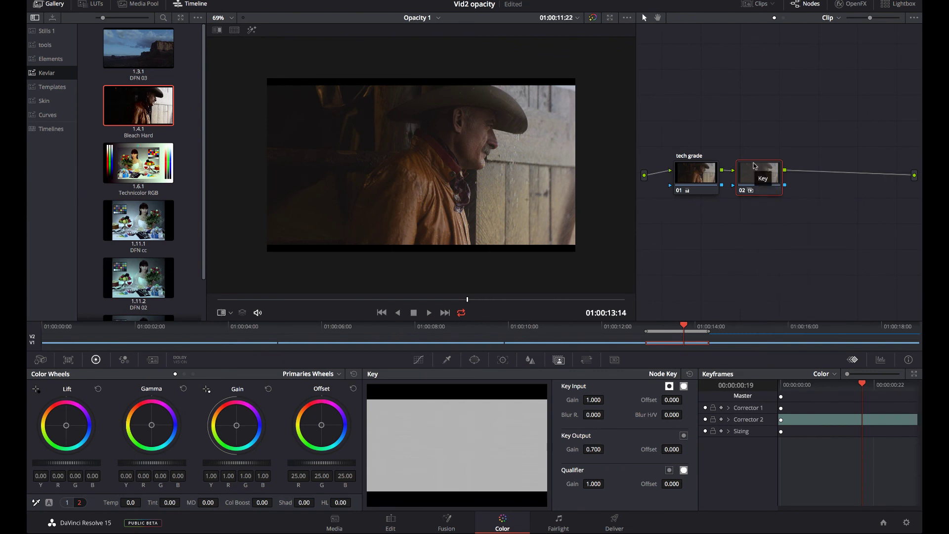
# Shape the bleach node's custom curve into a steep contrast S-curve, pulling down the shadows and lifting the highlights
pyautogui.click(419, 359)
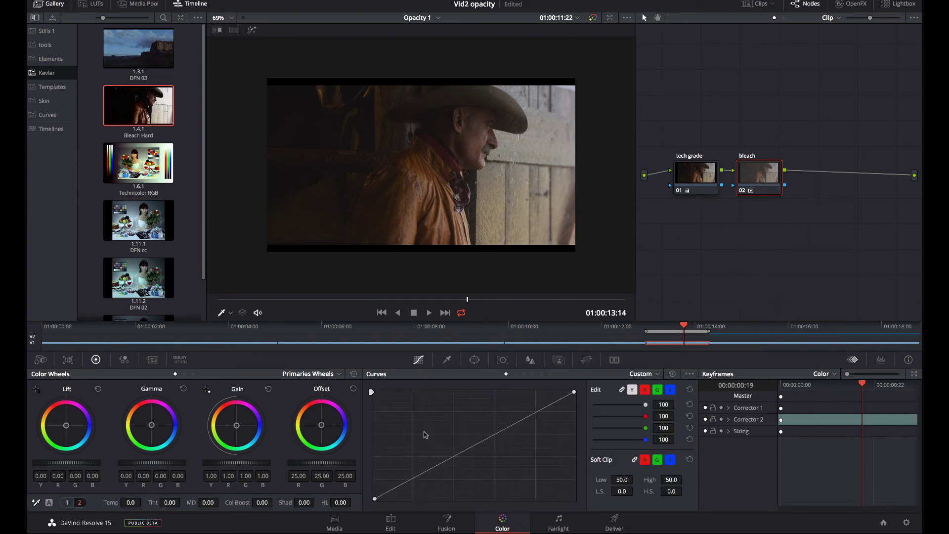
pyautogui.click(420, 474)
pyautogui.moveTo(432, 487); pyautogui.dragTo(433, 488)
pyautogui.moveTo(506, 436)
pyautogui.mouseDown()
pyautogui.moveTo(505, 400)
pyautogui.moveTo(507, 417)
pyautogui.mouseUp()
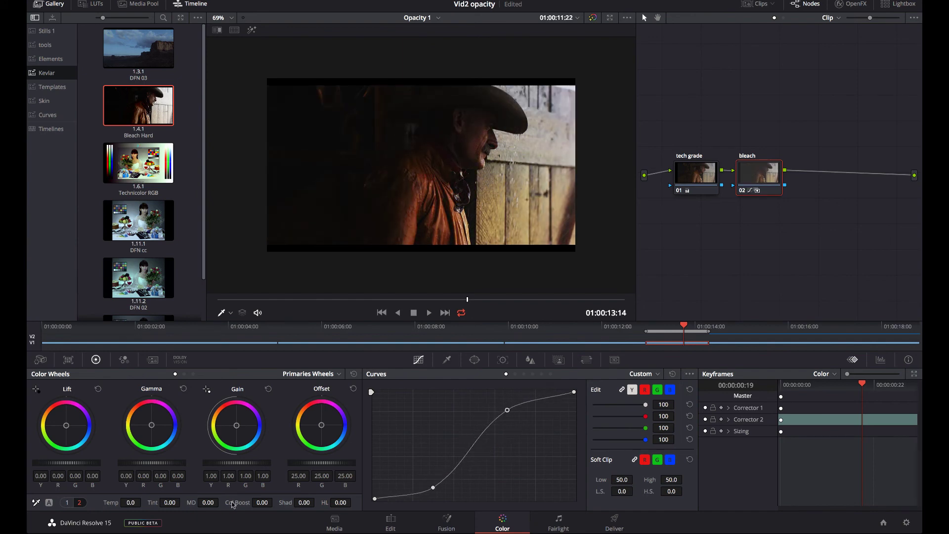
# On the bleach node's primaries, set saturation to 23, Lum Mix to 100, luma Gain to 1.34 and luma Lift to -0.04
pyautogui.click(311, 374)
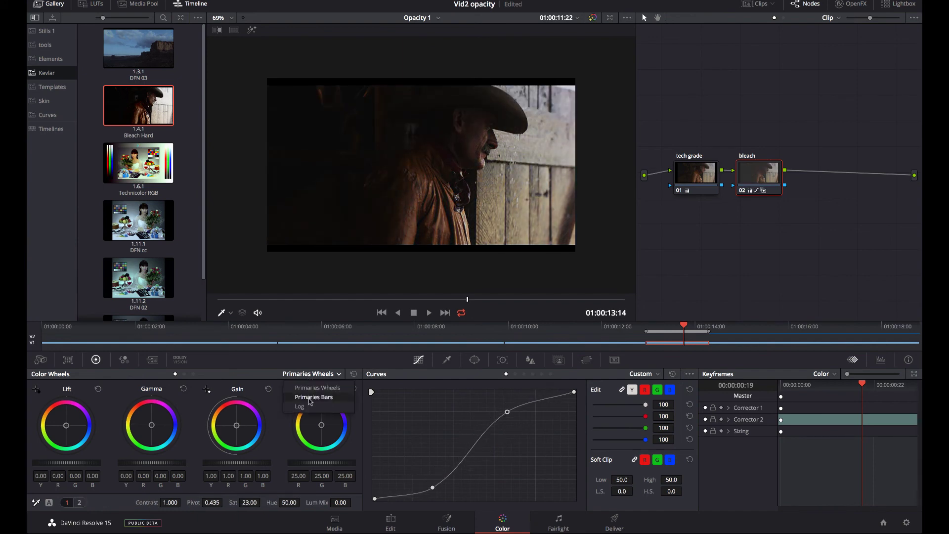
pyautogui.click(310, 398)
pyautogui.doubleClick(308, 500)
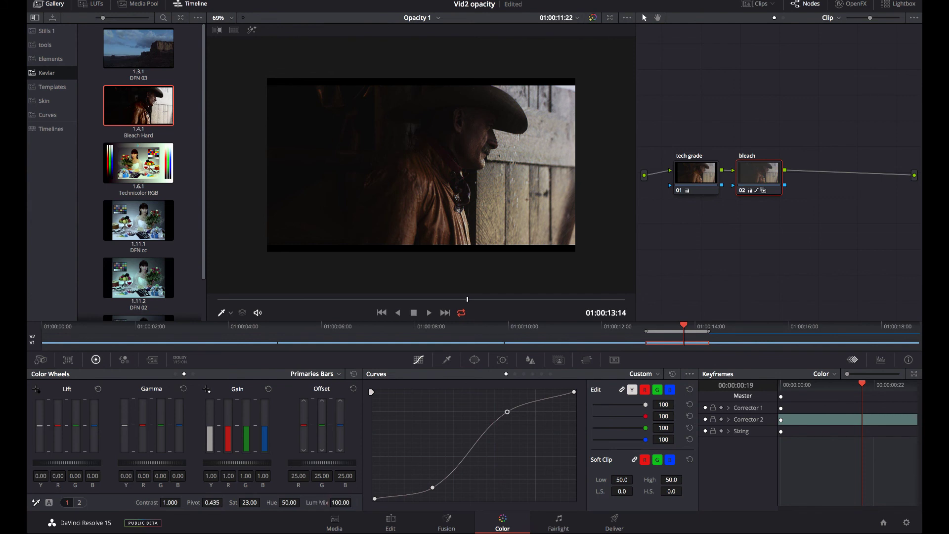
pyautogui.moveTo(210, 430); pyautogui.dragTo(210, 421)
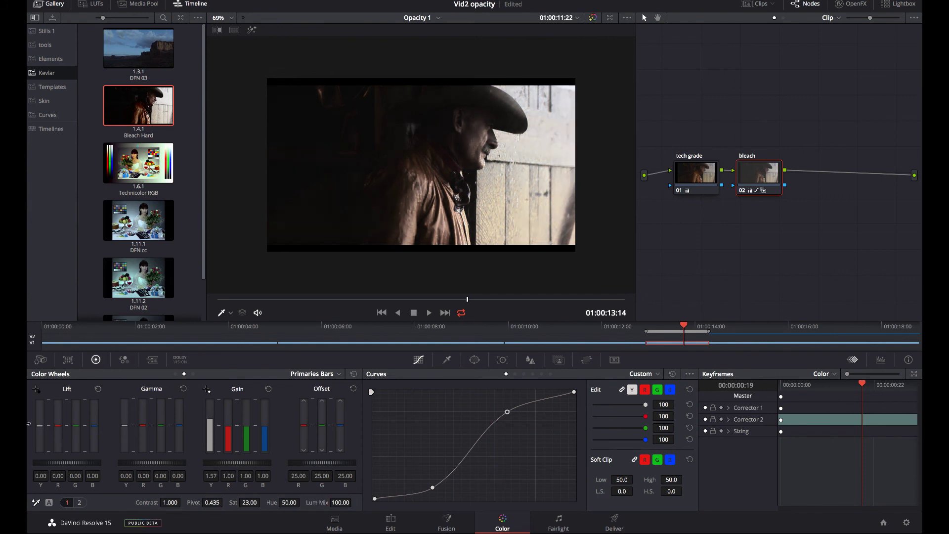
pyautogui.moveTo(40, 425); pyautogui.dragTo(40, 427)
# Try sharpening the bleach node by lowering its linked Blur Radius to 0.49, checking the detail in an enlarged viewer
pyautogui.click(529, 363)
pyautogui.click(529, 365)
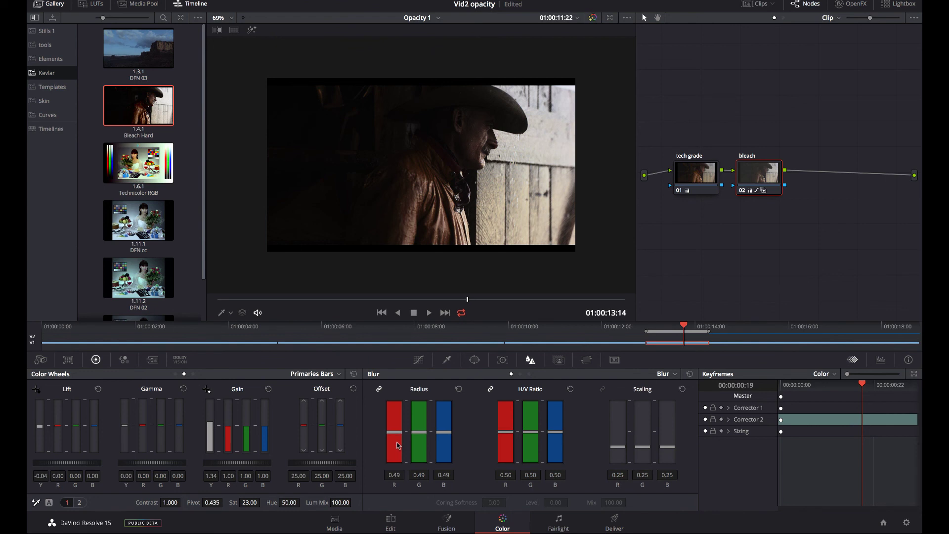
pyautogui.scroll(1, 448, 202)
pyautogui.scroll(4, 448, 201)
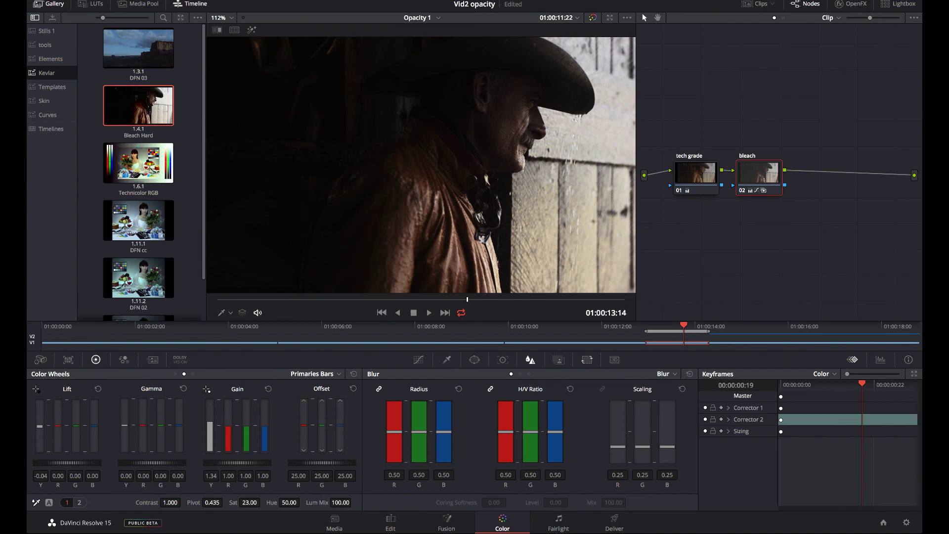
# Fine-tune the bleach look's opacity by setting the node's Key Output Gain to 0.775
pyautogui.click(559, 361)
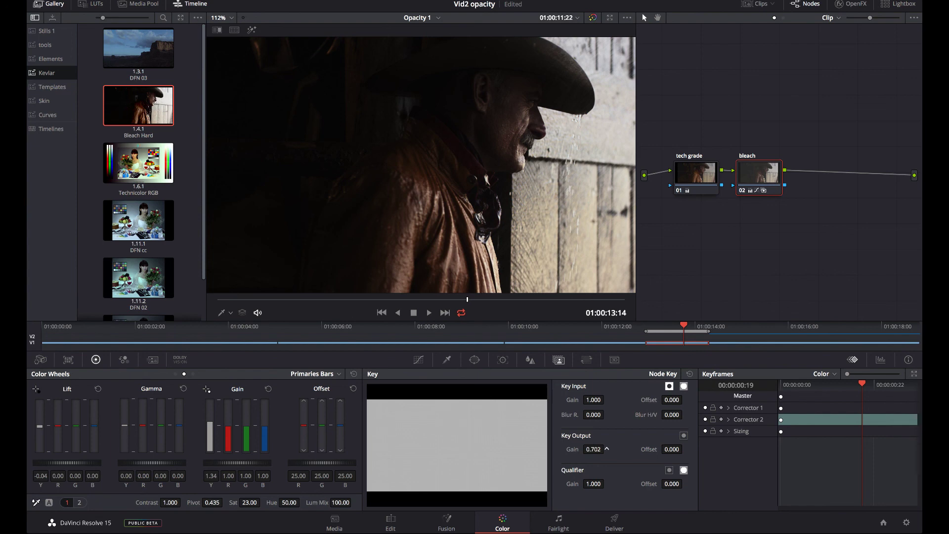
pyautogui.moveTo(606, 449); pyautogui.dragTo(567, 449)
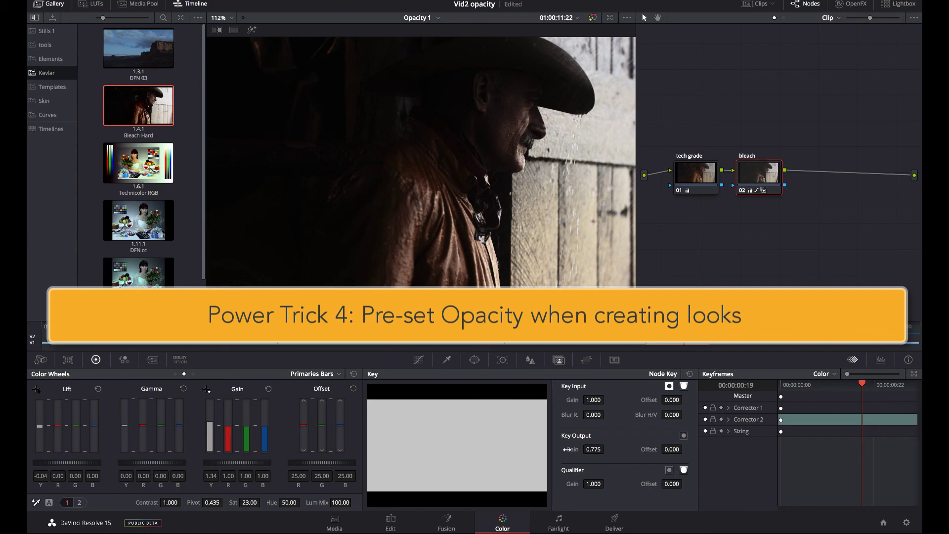